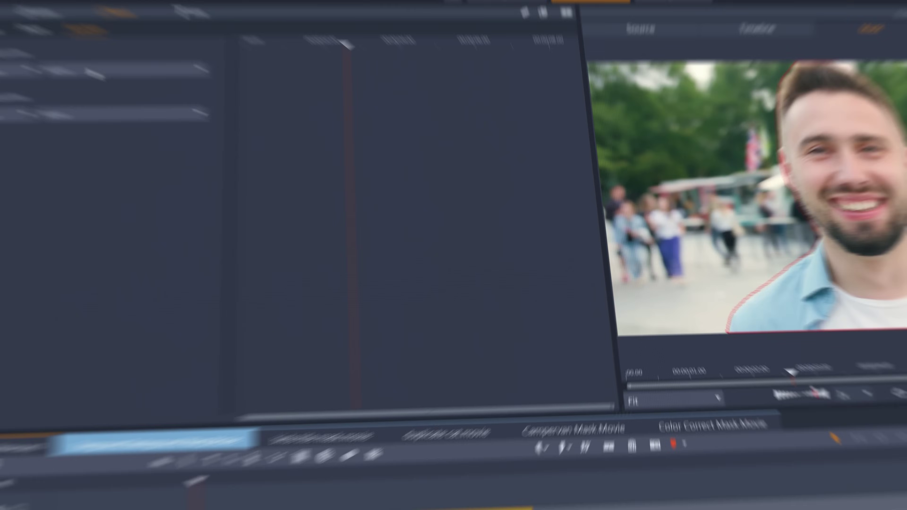
# Apply Color Correction inside the man's mask and RadialBlur to the background matte.
pyautogui.click(193, 97)
pyautogui.click(161, 136)
pyautogui.click(171, 374)
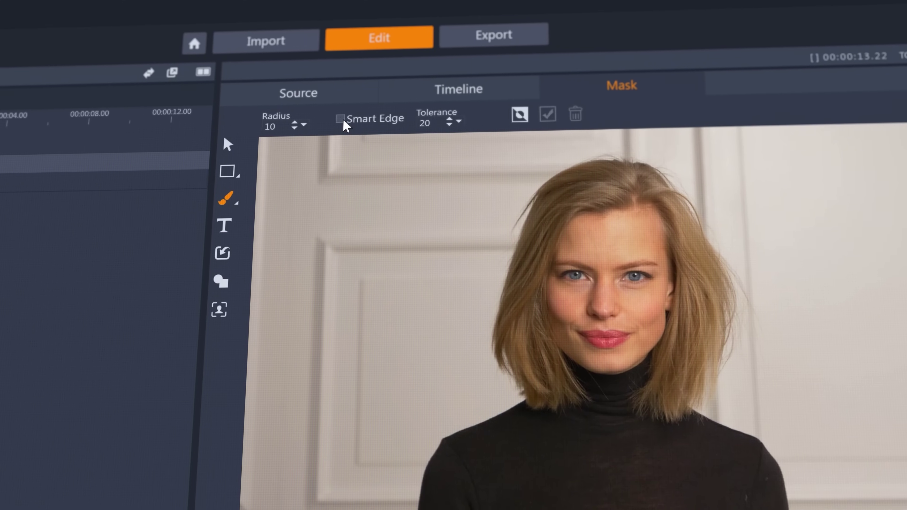
# Paint a Smart Edge mask over the woman, confirm it as a shape, and track it through the clip.
pyautogui.moveTo(652, 305)
pyautogui.mouseDown()
pyautogui.moveTo(592, 416)
pyautogui.moveTo(538, 461)
pyautogui.mouseUp()
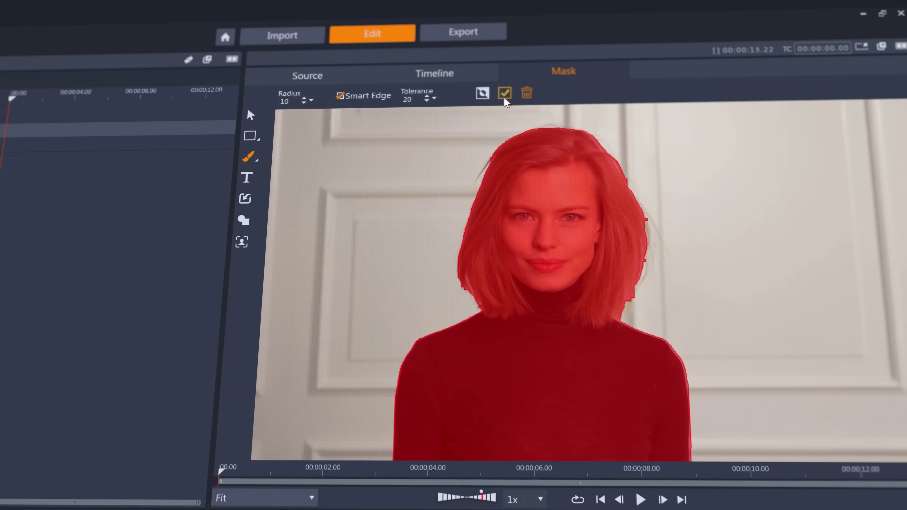
pyautogui.click(505, 94)
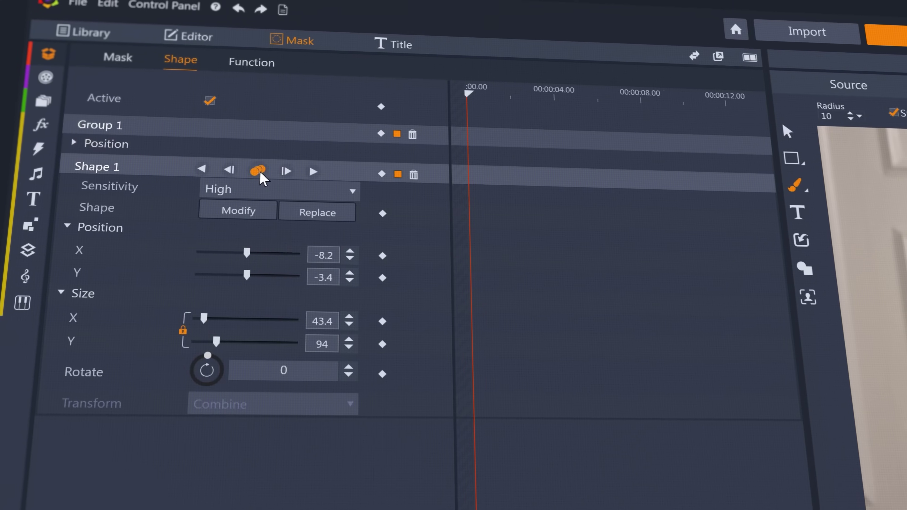
pyautogui.click(258, 171)
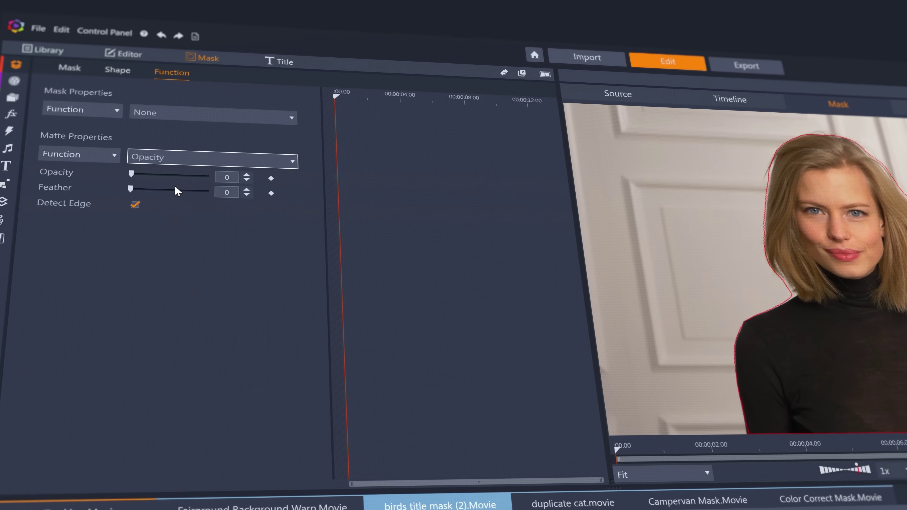
pyautogui.click(168, 111)
# Apply Color Correction to the woman's mask and lower its exposure to -26.
pyautogui.click(166, 110)
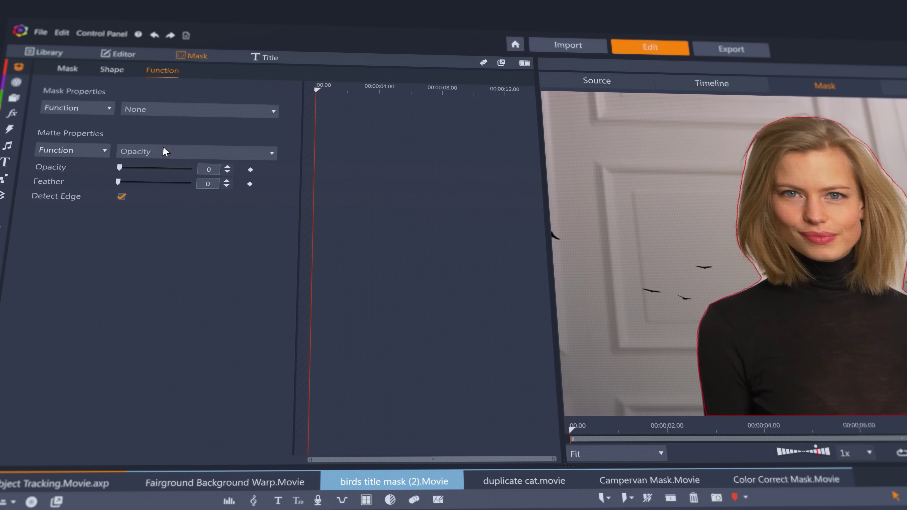
pyautogui.click(196, 109)
pyautogui.click(152, 163)
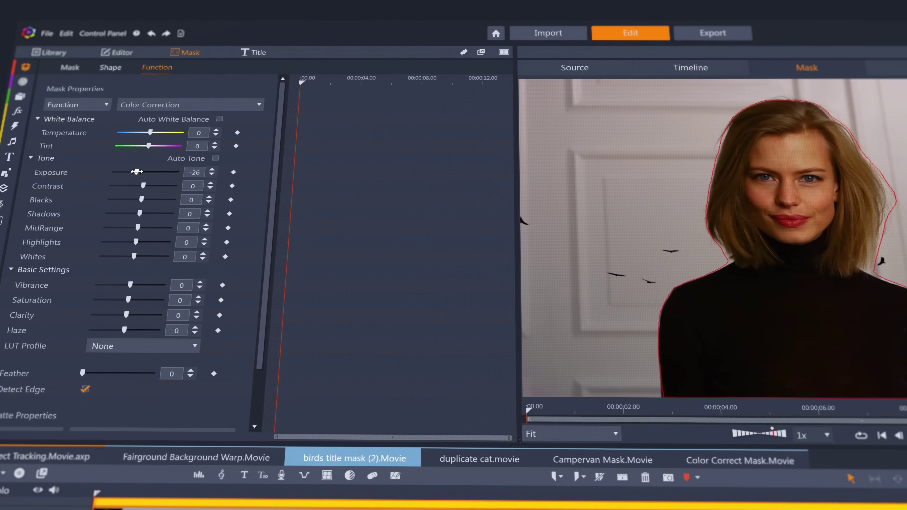
pyautogui.moveTo(145, 176); pyautogui.dragTo(136, 176)
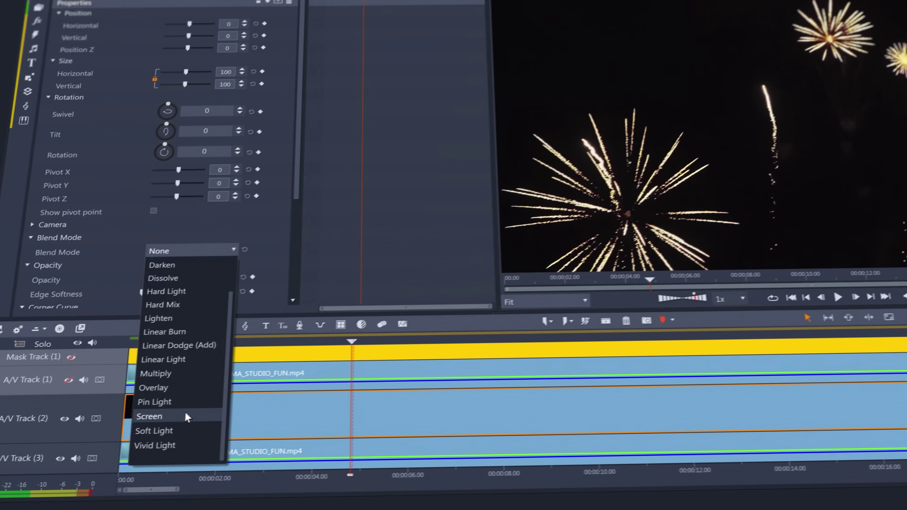
# Blend the Fireworks clip in Screen mode and play the composite.
pyautogui.click(214, 456)
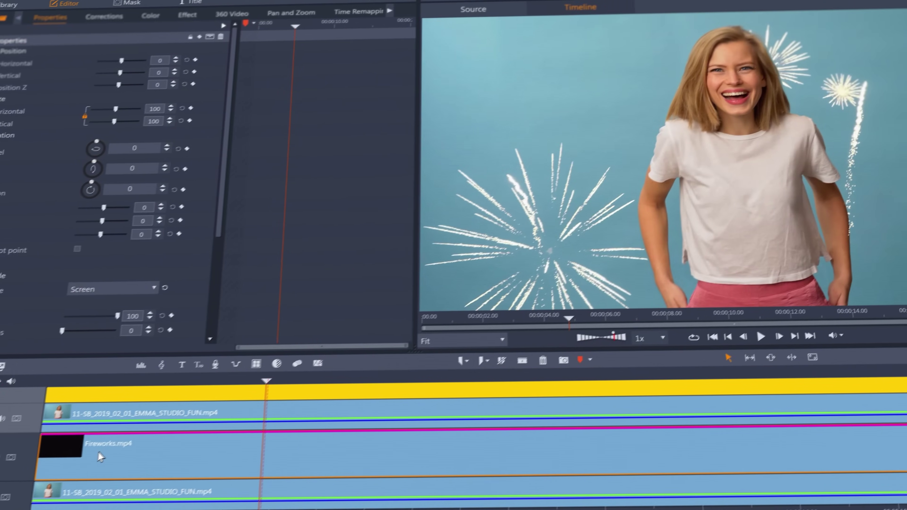
pyautogui.press('space')
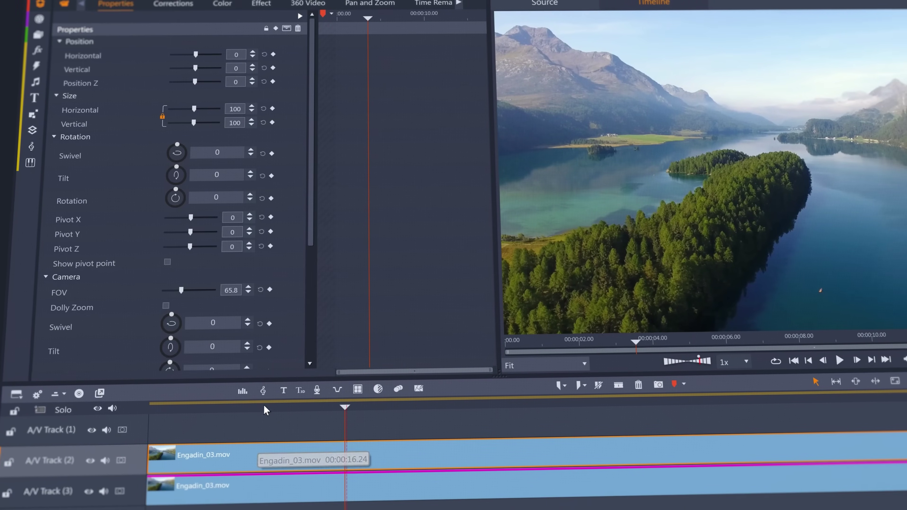
# Set the Track 1 dust-particle clip's blend mode to Screen.
pyautogui.scroll(-10, 161, 214)
pyautogui.click(219, 281)
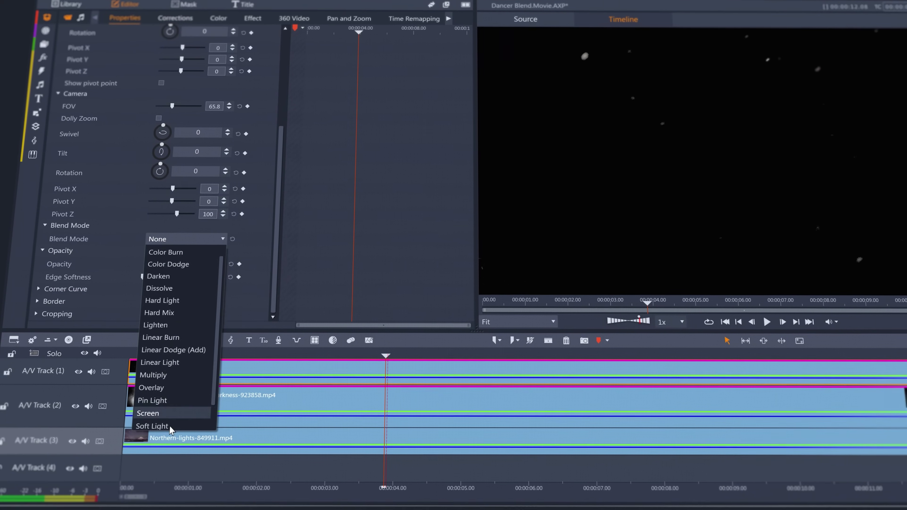
pyautogui.click(164, 413)
# Set the Track 2 dancer clip's blend mode to Multiply and play the result.
pyautogui.click(159, 398)
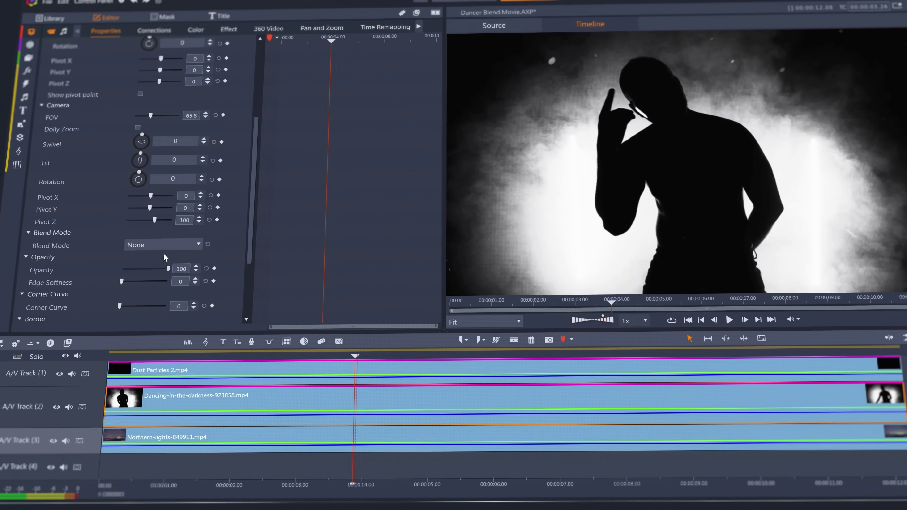
pyautogui.click(163, 245)
pyautogui.click(137, 393)
pyautogui.press('space')
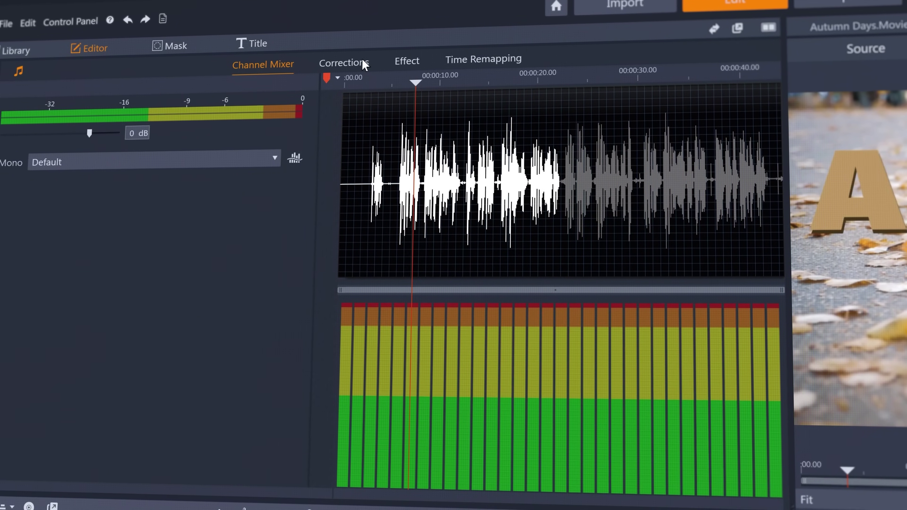
# Add Noise Reduction from a profile sampled at the voiceover's opening, with Reduce at 22.46.
pyautogui.click(319, 31)
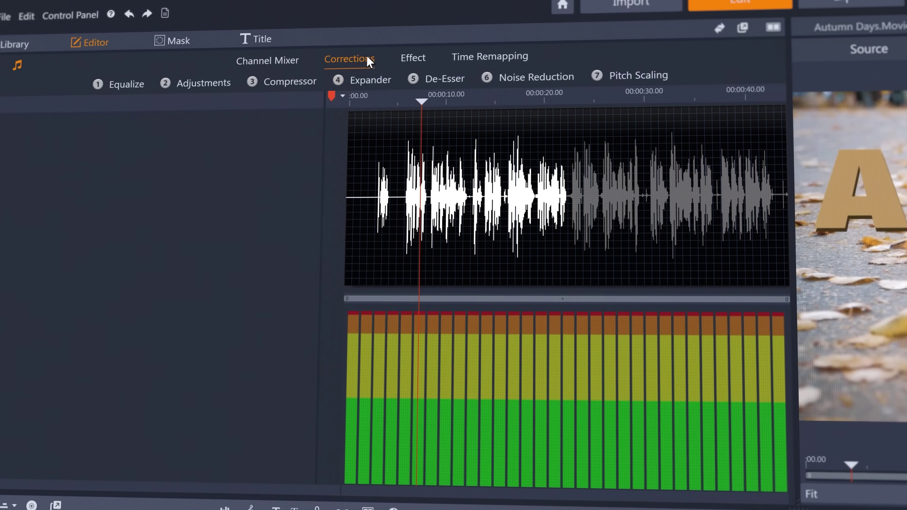
pyautogui.click(533, 78)
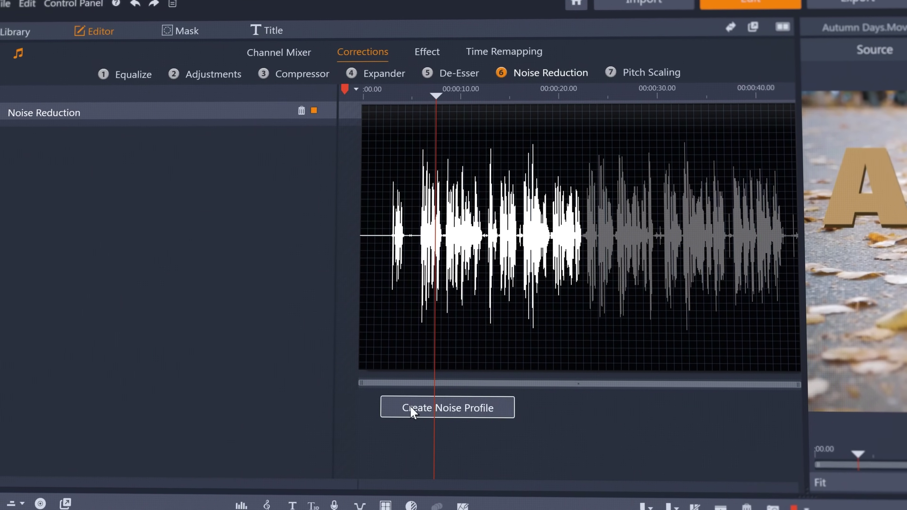
pyautogui.click(411, 409)
pyautogui.moveTo(400, 236); pyautogui.dragTo(375, 239)
pyautogui.click(464, 407)
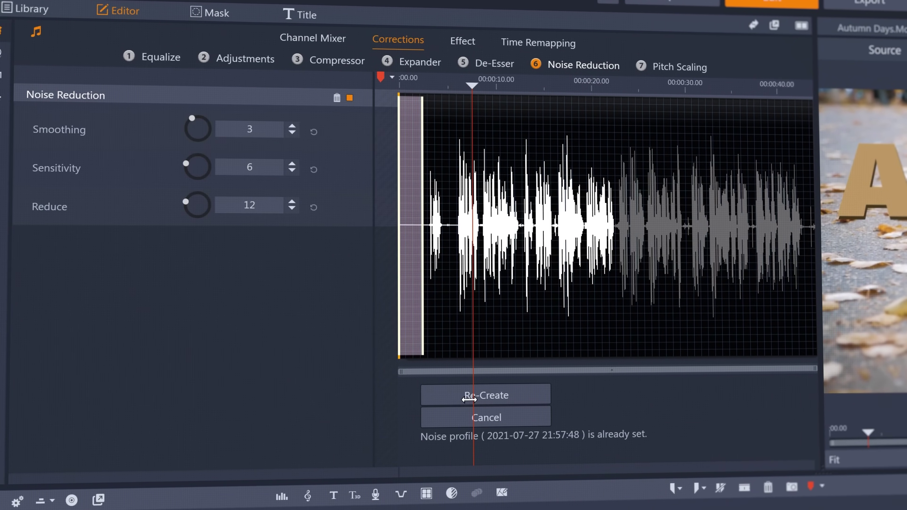
pyautogui.moveTo(204, 206); pyautogui.dragTo(215, 197)
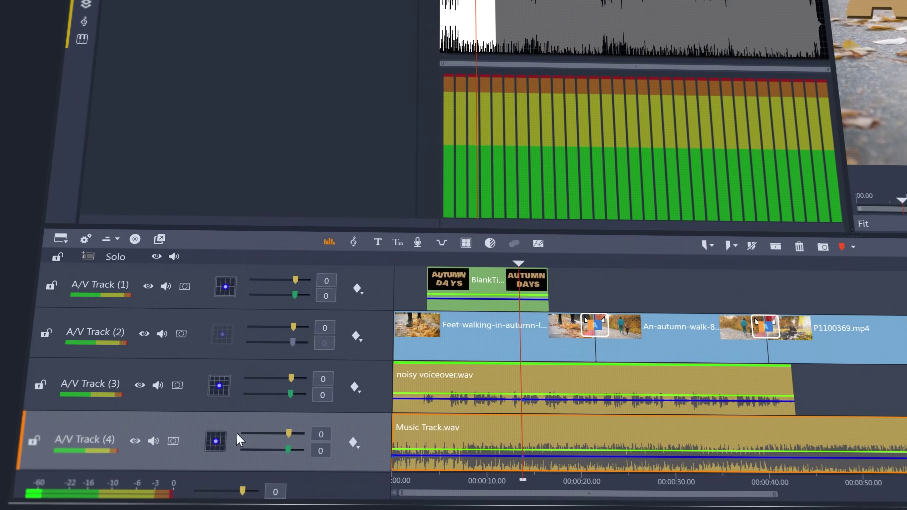
# Pan the A/V Track (4) music in the 5.1 Panner with the angle set to 165.
pyautogui.click(209, 440)
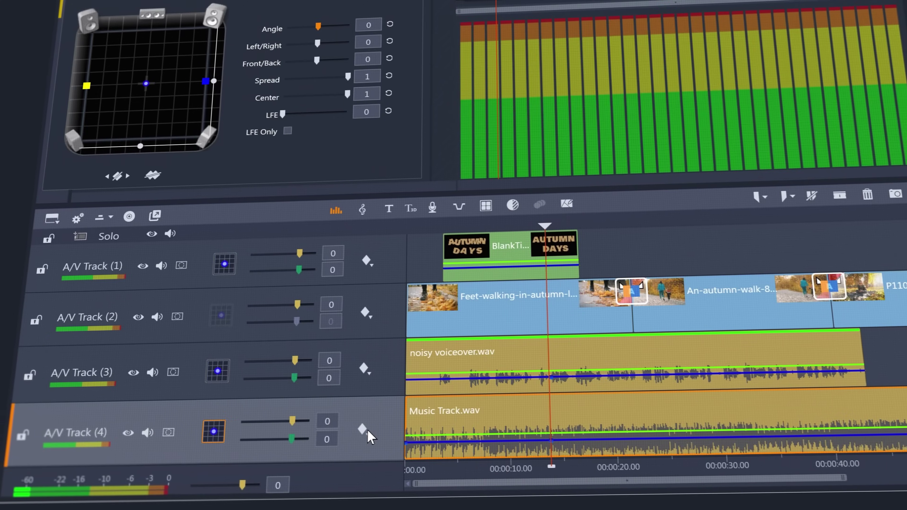
pyautogui.click(364, 431)
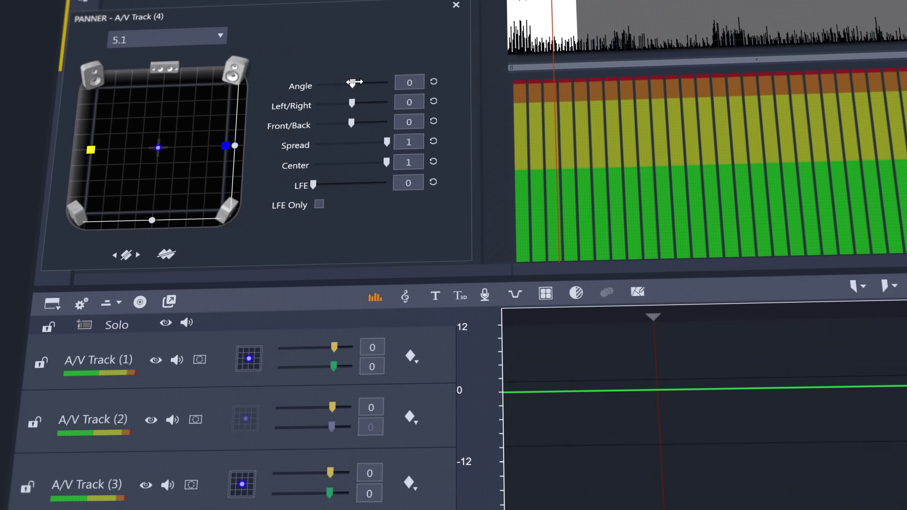
pyautogui.moveTo(346, 78); pyautogui.dragTo(470, 121)
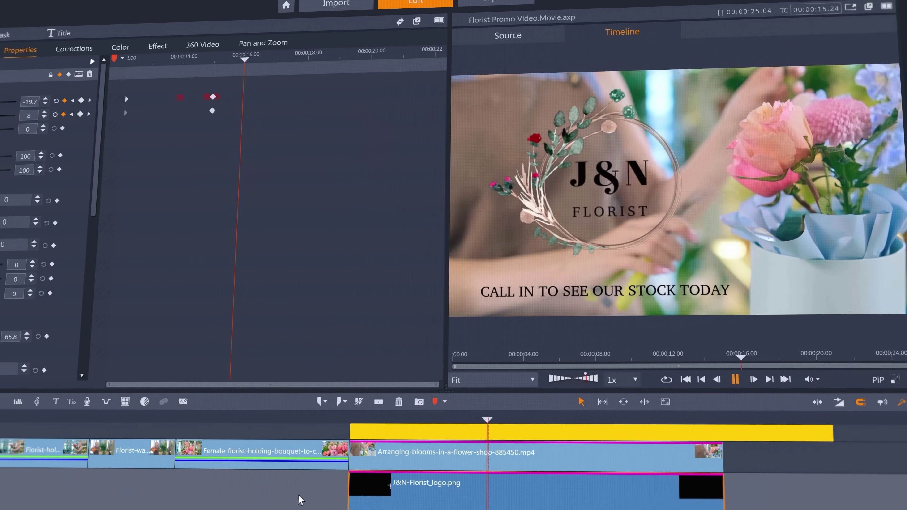
# Stop playback and move the Female-florist bouquet clip after the Arranging-blooms clip.
pyautogui.press('space')
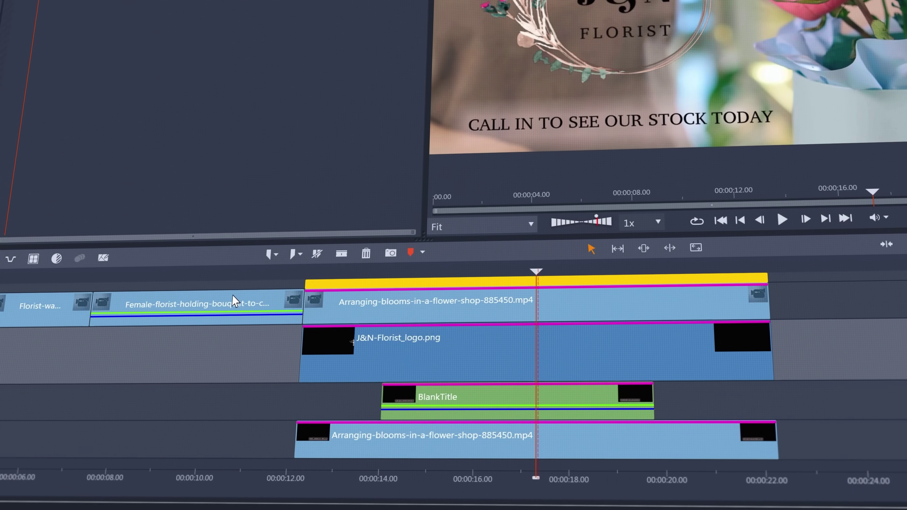
pyautogui.moveTo(292, 293); pyautogui.dragTo(736, 315)
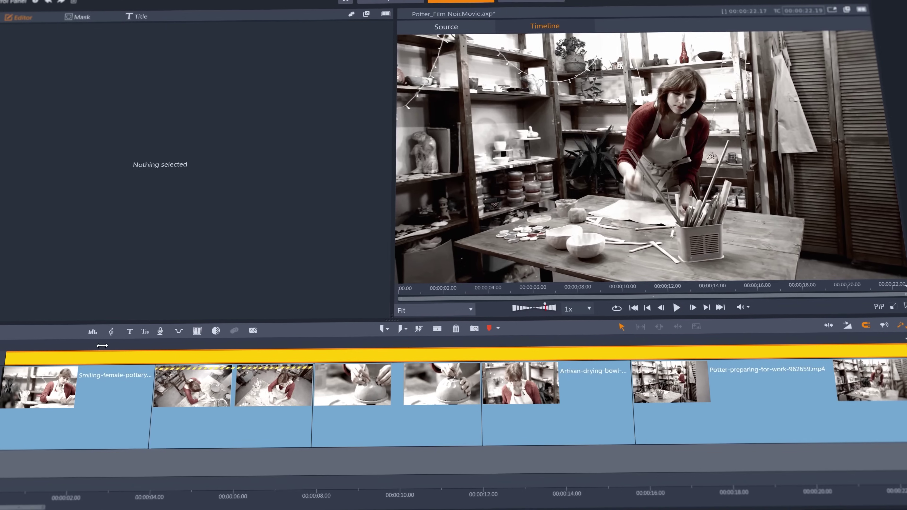
# Play the Potter_Film Noir edit from about 3 seconds.
pyautogui.click(102, 354)
pyautogui.press('space')
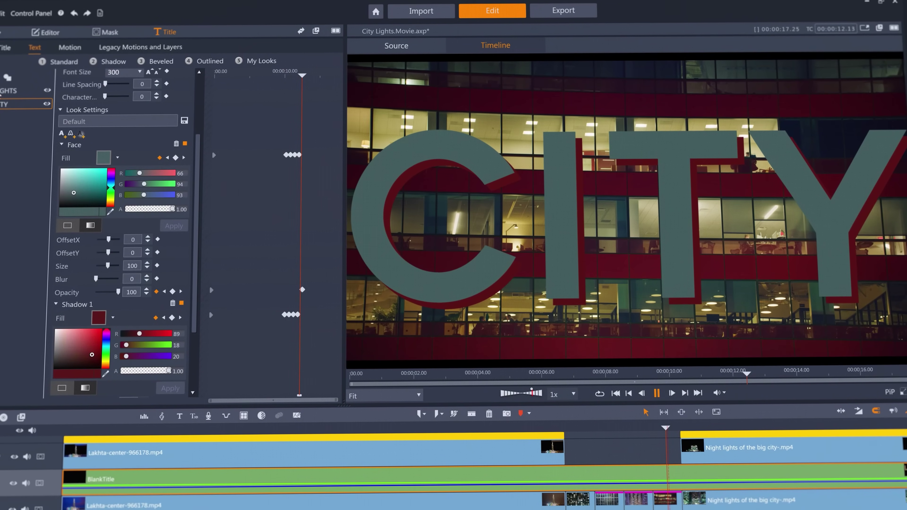
# Select the LIGHTS title layer to show its settings.
pyautogui.click(11, 90)
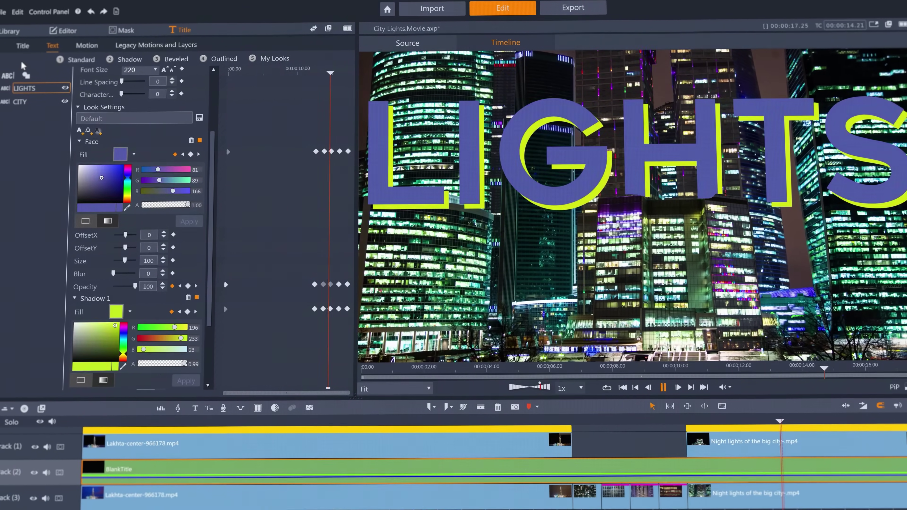